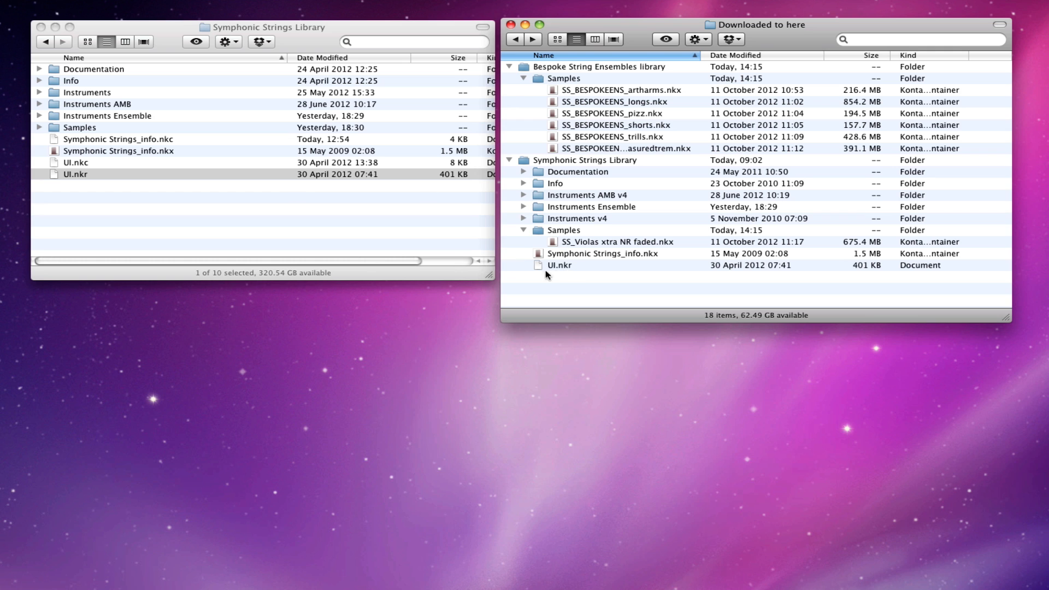
# Step: Move the old UI.nkr and UI.nkc files from the installed Symphonic Strings Library to the Trash
pyautogui.click(104, 170)
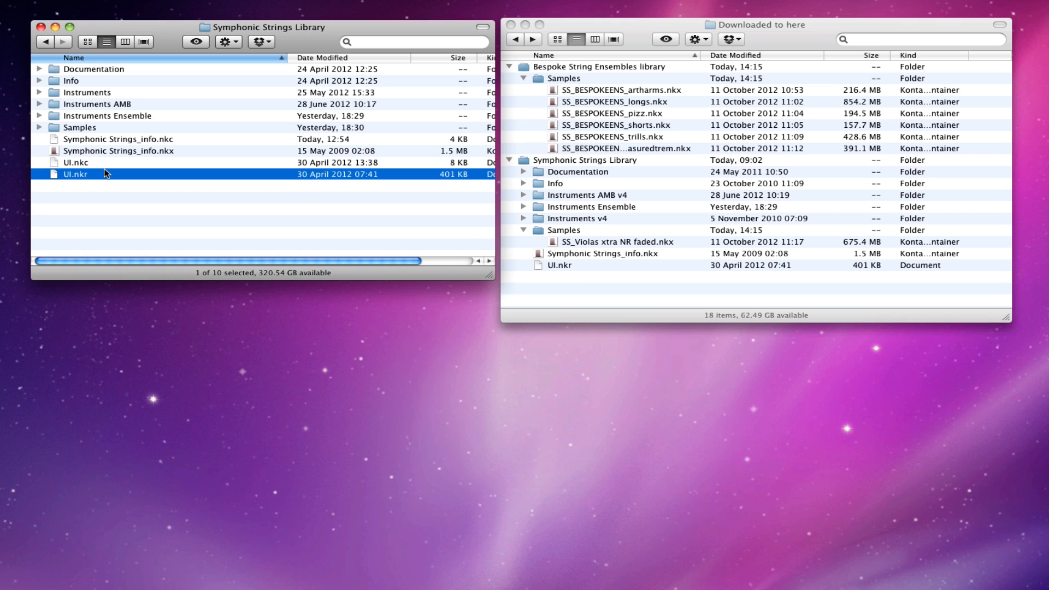
pyautogui.keyDown('shift'); pyautogui.click(105, 164); pyautogui.keyUp('shift')
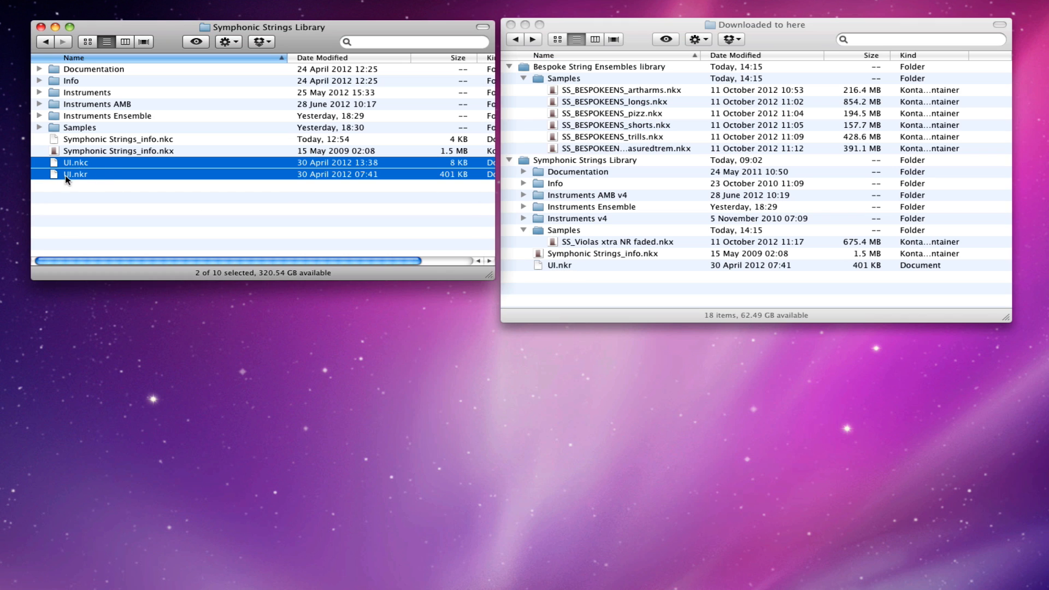
pyautogui.rightClick(100, 163)
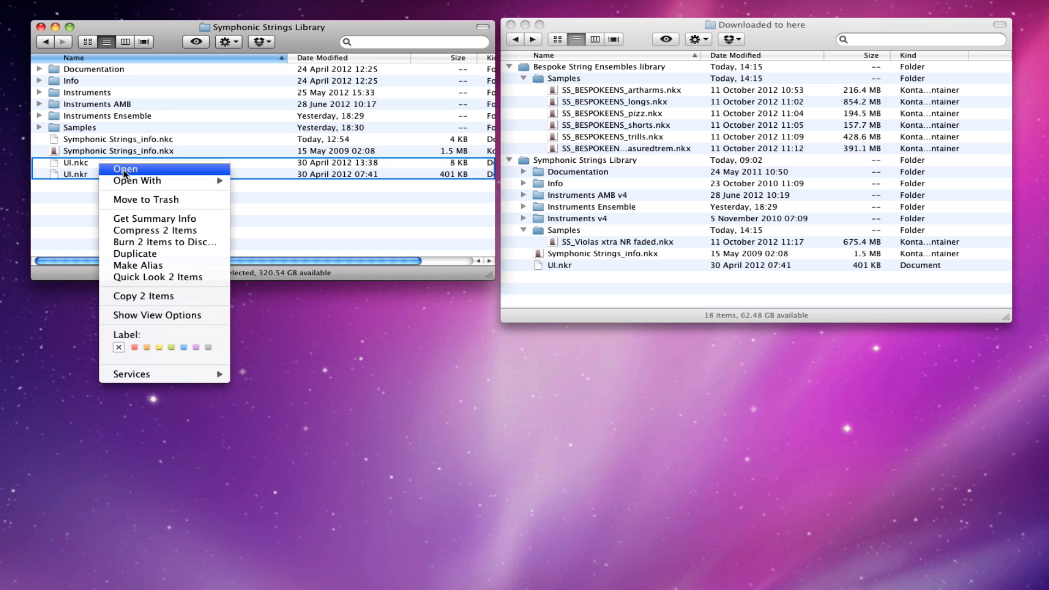
pyautogui.click(140, 201)
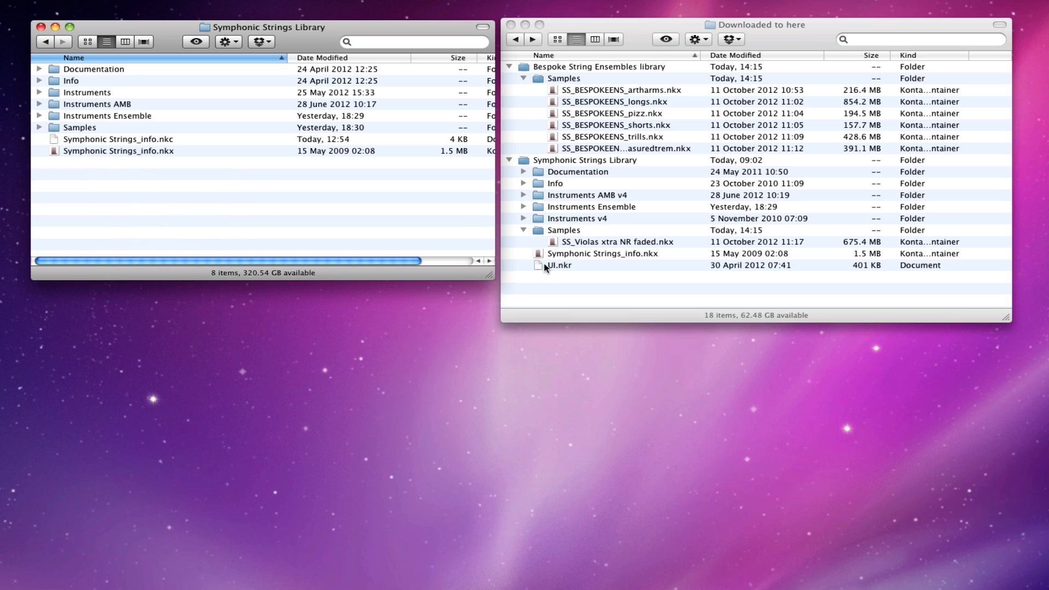
# Step: Copy the new UI.nkr into the installed library and replace SS_Violas xtra NR faded.nkx in its Samples folder
pyautogui.moveTo(545, 267); pyautogui.dragTo(412, 184)
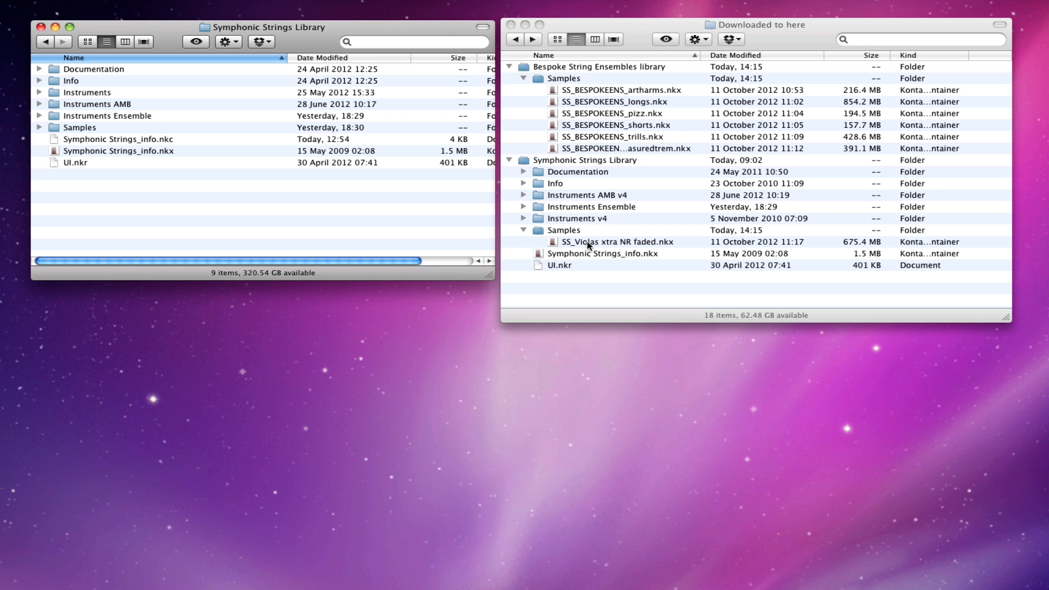
pyautogui.press('alt')
pyautogui.moveTo(586, 241); pyautogui.dragTo(88, 128)
pyautogui.click(593, 328)
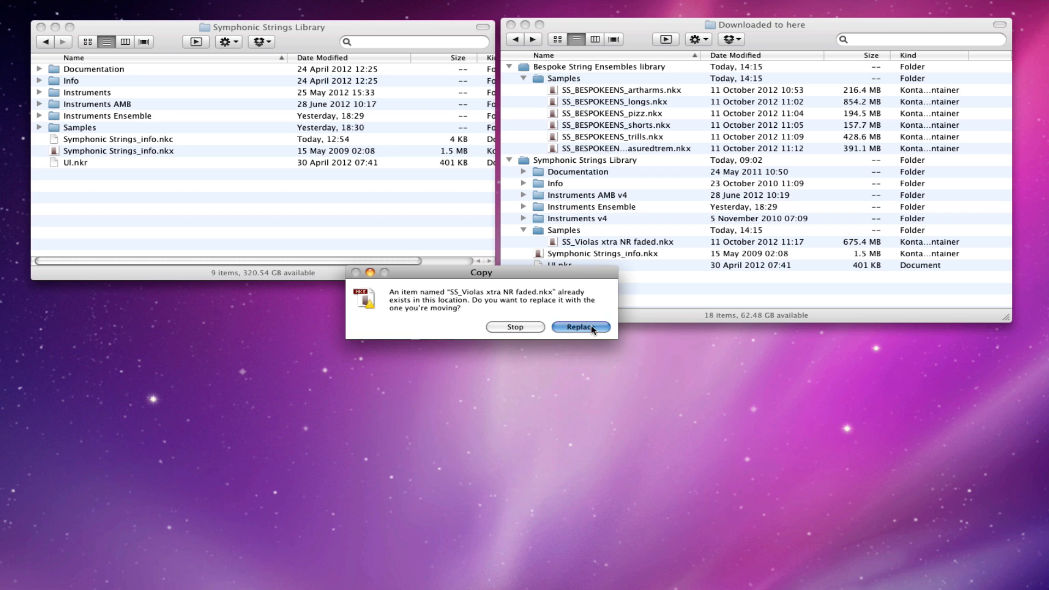
pyautogui.moveTo(537, 275); pyautogui.dragTo(525, 309)
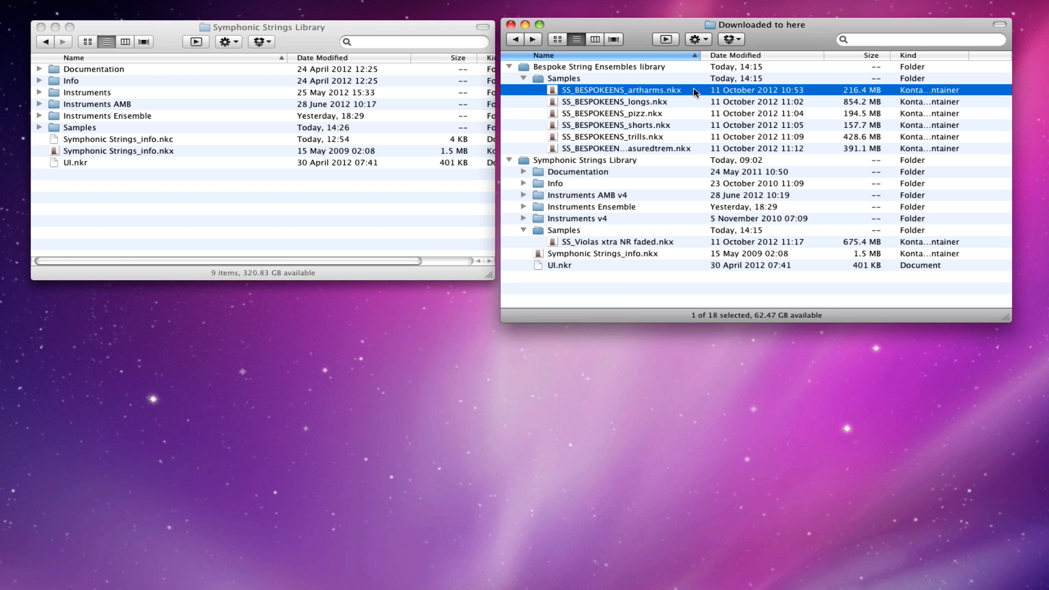
# Step: Copy the six SS_BESPOKEENS .nkx files into the installed Samples folder, replacing the existing copies
pyautogui.moveTo(693, 91); pyautogui.dragTo(669, 145)
pyautogui.moveTo(602, 117); pyautogui.dragTo(79, 129)
pyautogui.click(454, 363)
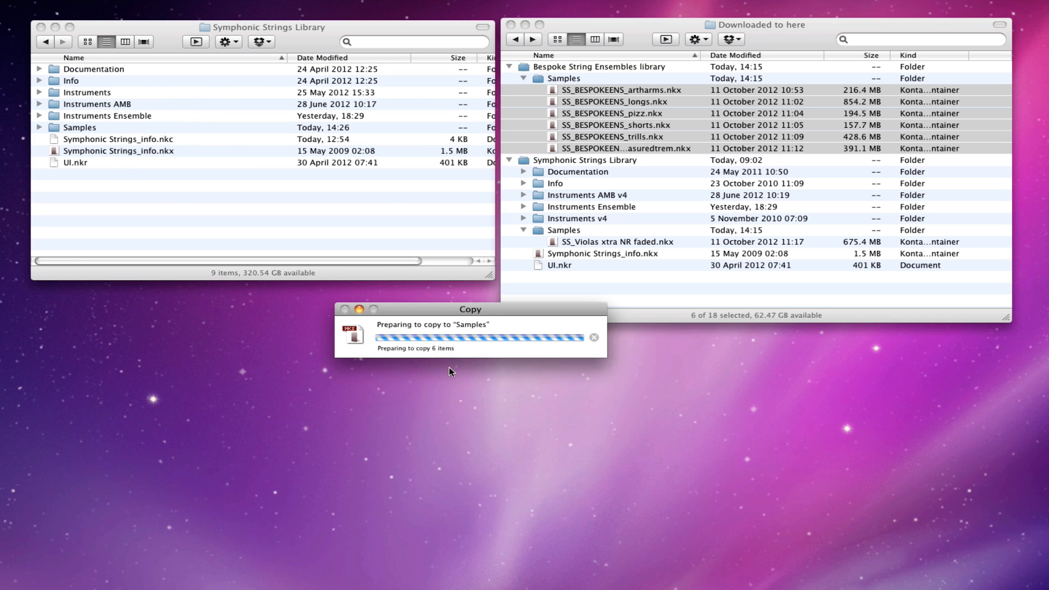
pyautogui.click(452, 363)
pyautogui.click(453, 364)
pyautogui.click(452, 363)
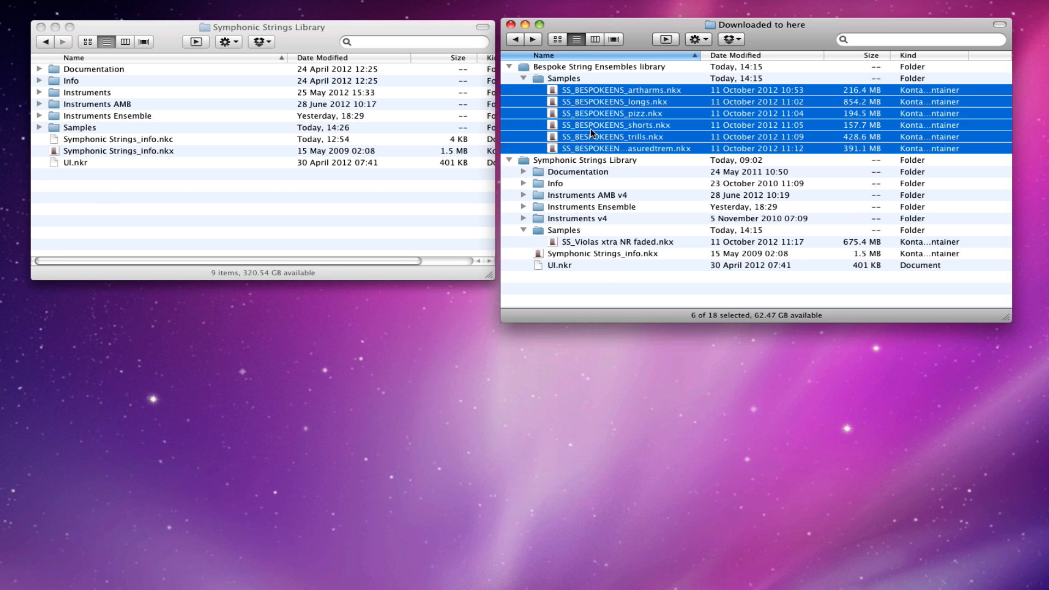
pyautogui.click(653, 160)
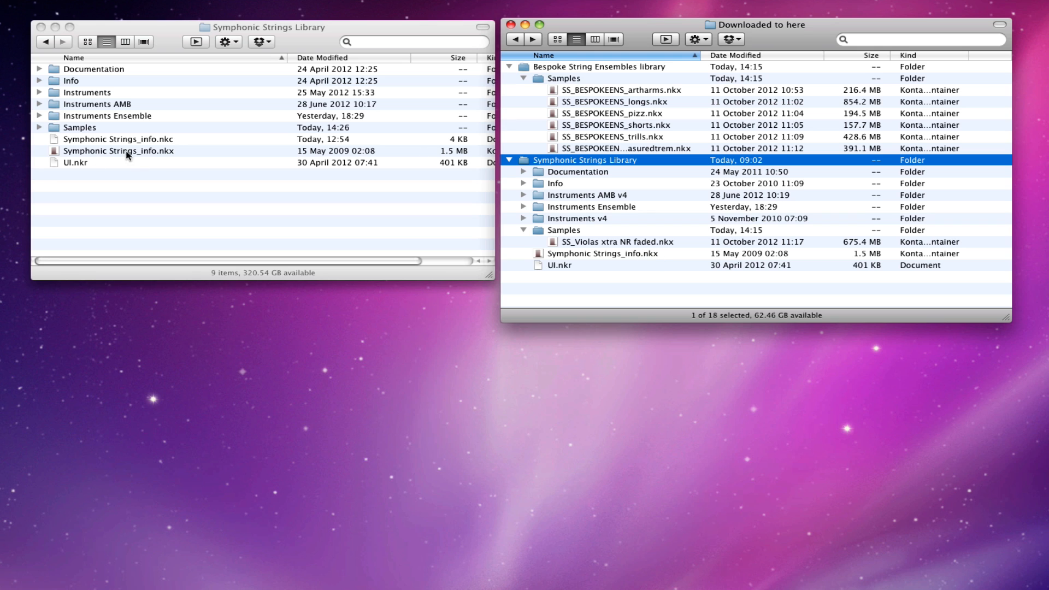
# Step: Copy Instruments AMB v4, Instruments Ensemble and Instruments v4 into the installed library, replacing Instruments Ensemble
pyautogui.click(663, 196)
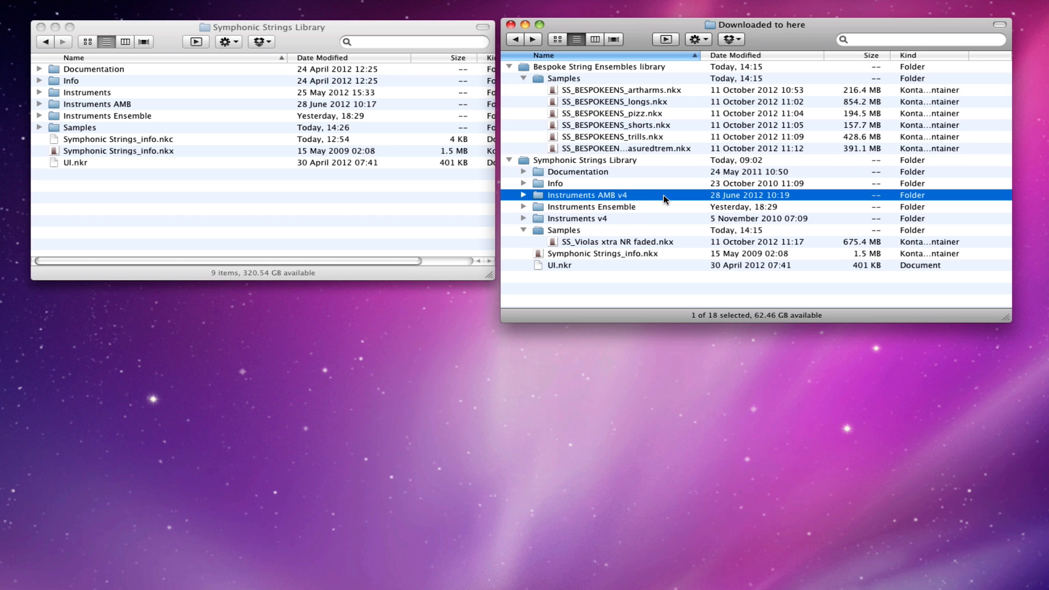
pyautogui.moveTo(664, 199); pyautogui.dragTo(656, 220)
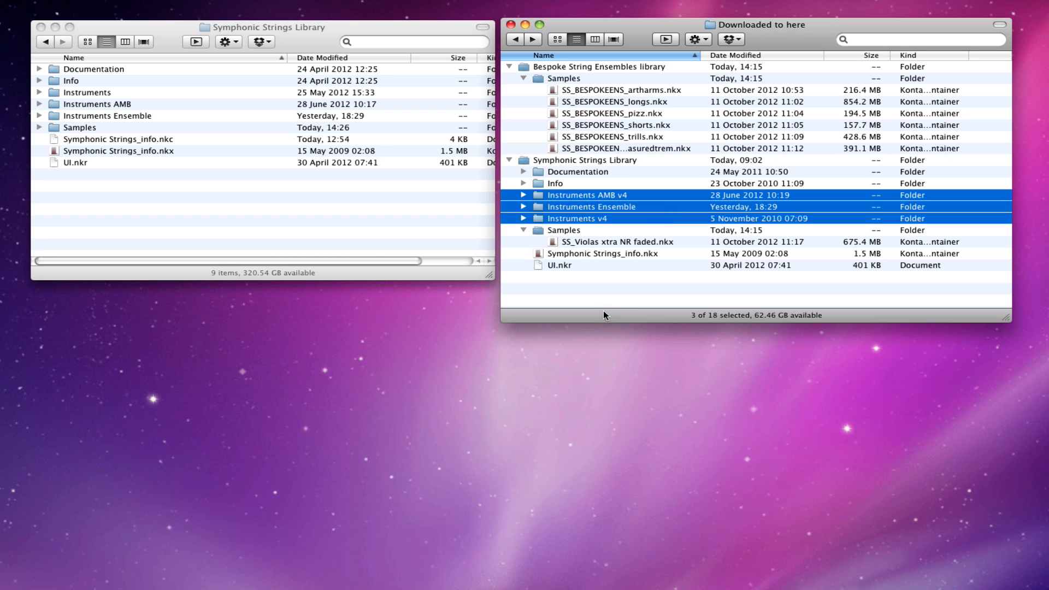
pyautogui.moveTo(543, 195); pyautogui.dragTo(394, 206)
pyautogui.click(565, 364)
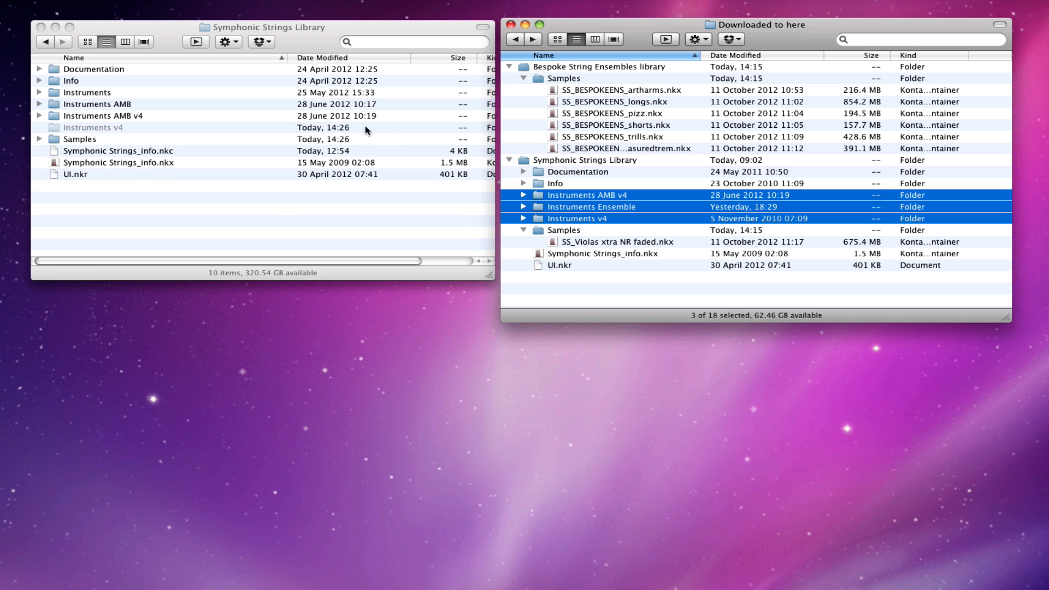
# Step: Select the newly merged instrument folders in the installed library window to check them
pyautogui.click(161, 126)
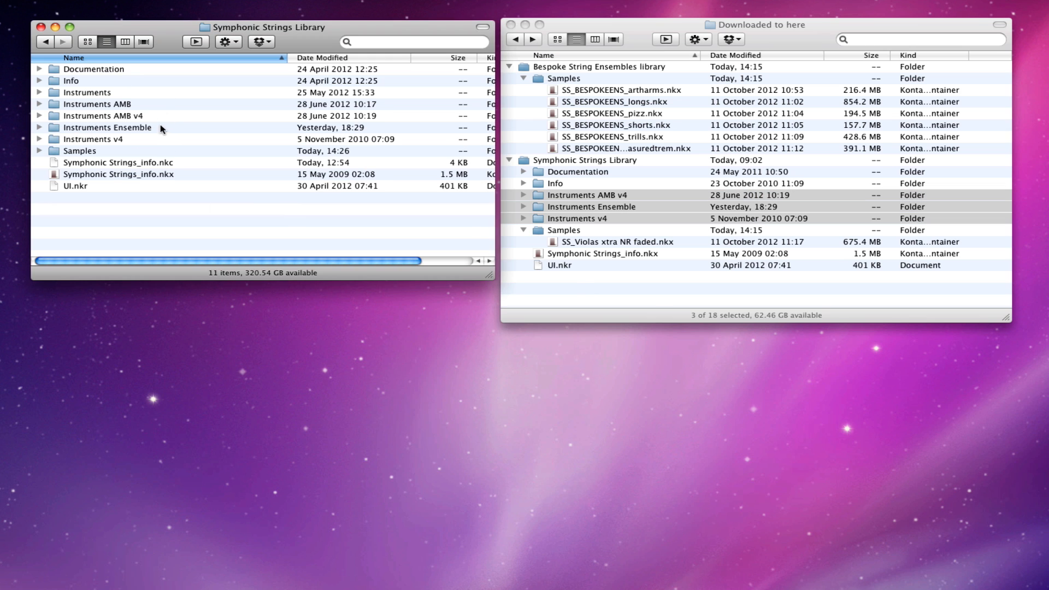
pyautogui.moveTo(166, 114); pyautogui.dragTo(155, 141)
pyautogui.moveTo(154, 91); pyautogui.dragTo(125, 104)
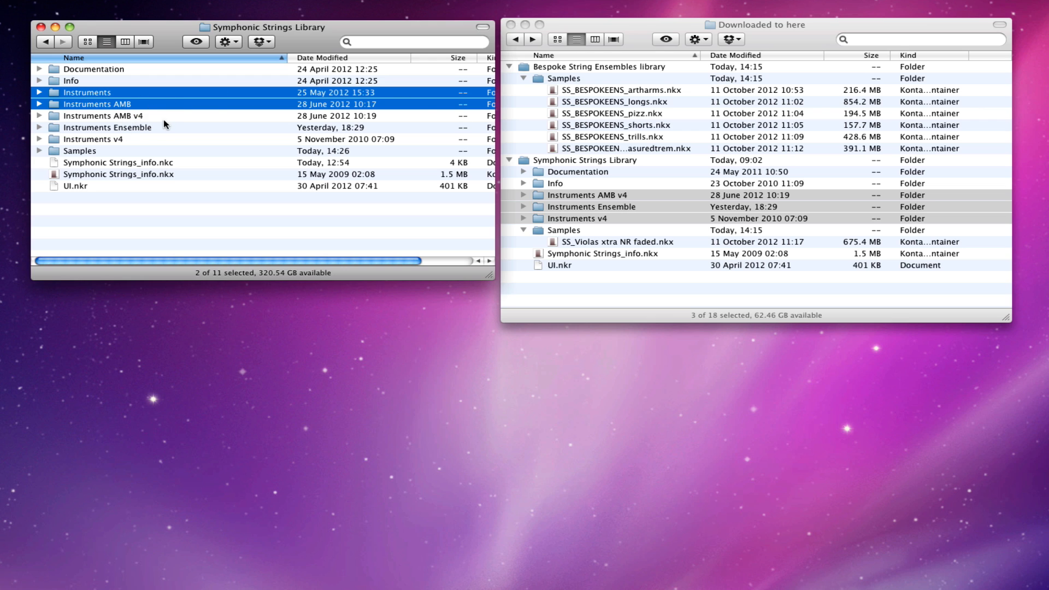
# Step: Expand Instruments v4 and its c Violas S subfolder to inspect the instruments, then collapse them
pyautogui.click(89, 118)
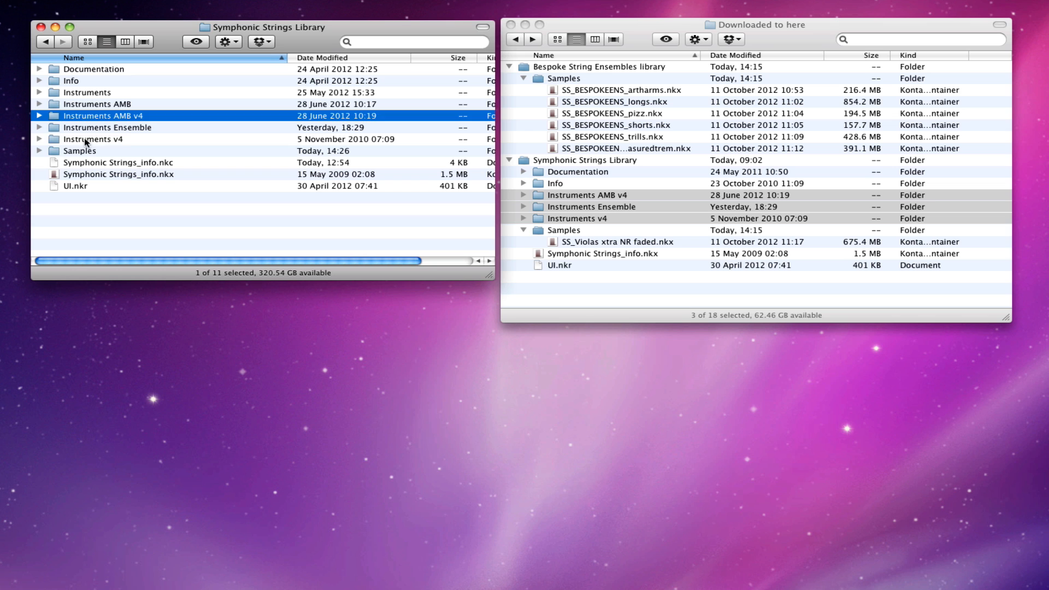
pyautogui.click(84, 139)
pyautogui.click(39, 139)
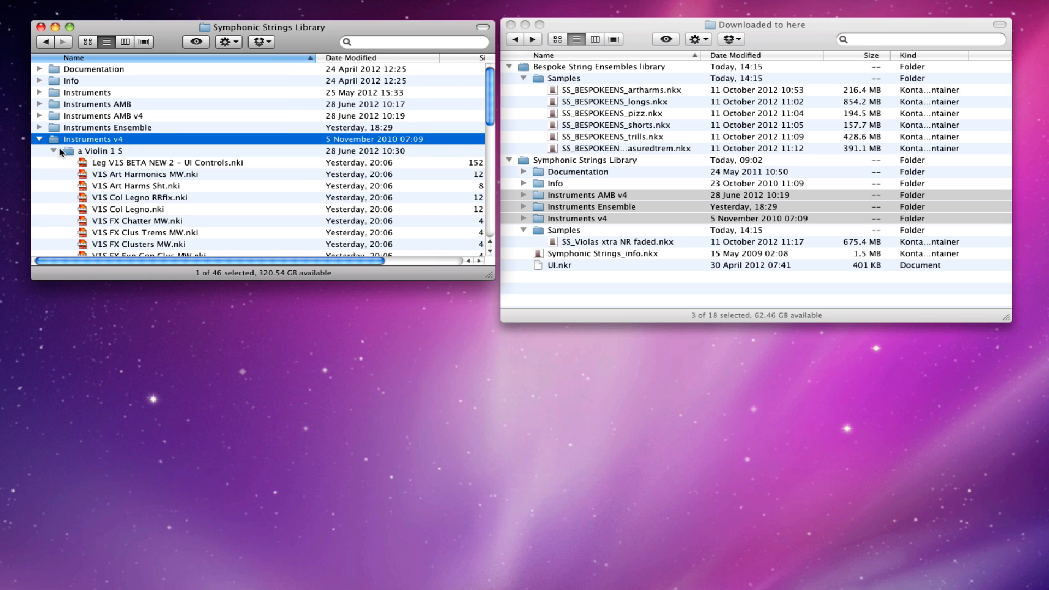
pyautogui.click(53, 151)
pyautogui.click(53, 174)
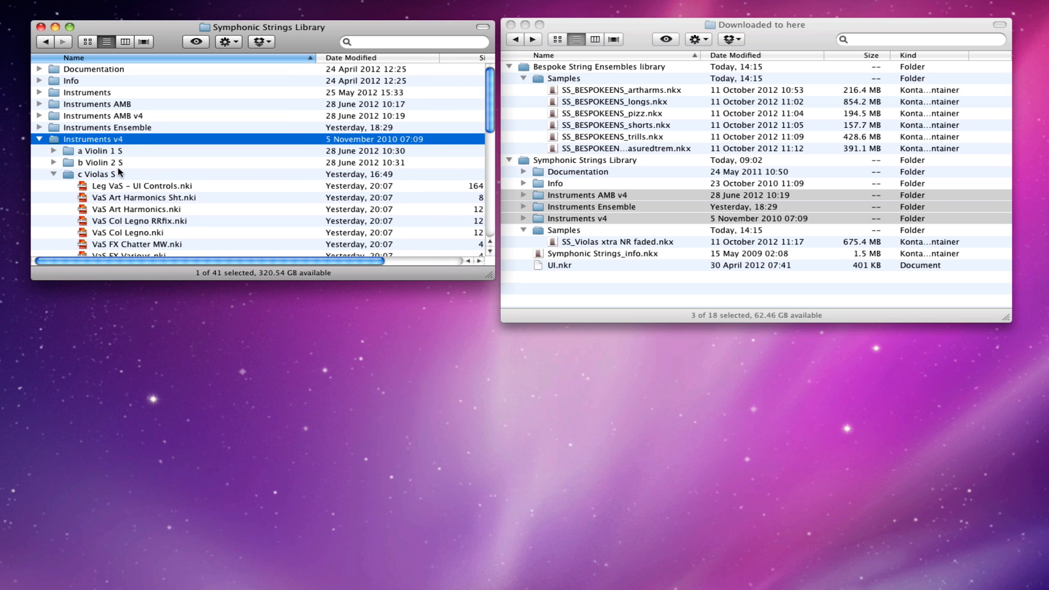
pyautogui.moveTo(485, 121)
pyautogui.mouseDown()
pyautogui.moveTo(486, 182)
pyautogui.moveTo(493, 103)
pyautogui.moveTo(493, 119)
pyautogui.mouseUp()
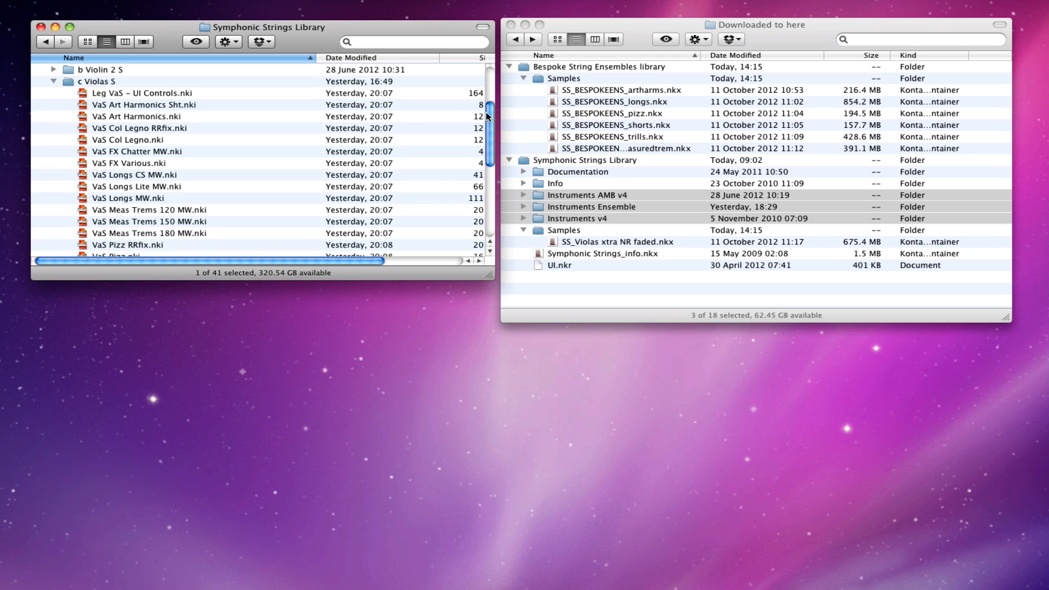
pyautogui.click(54, 82)
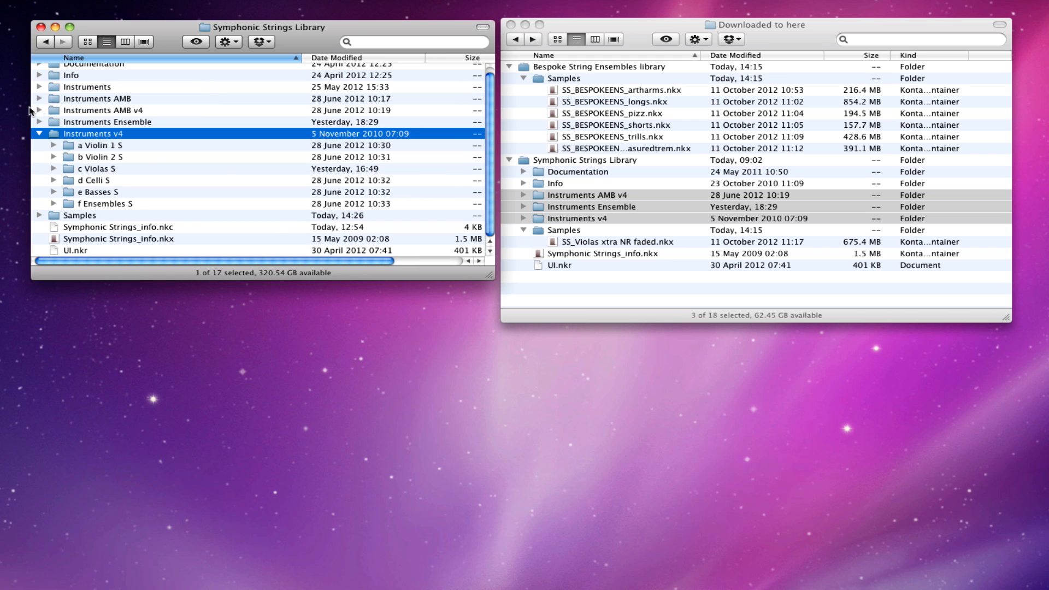
pyautogui.click(42, 134)
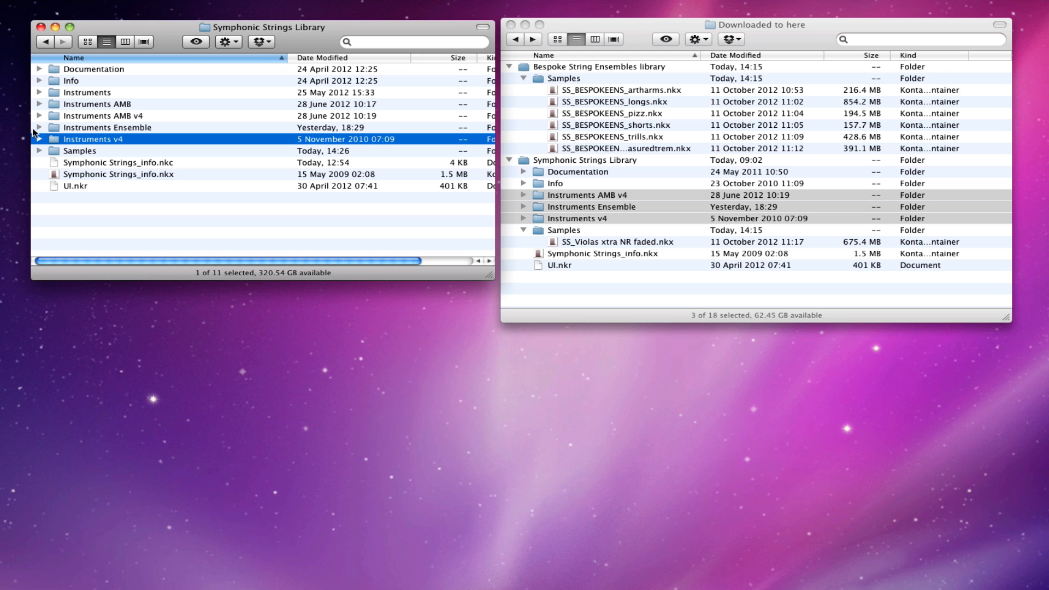
# Step: Expand Instruments Ensemble to list its ten SS Ens .nki instruments, then switch to Kontakt 4
pyautogui.click(39, 127)
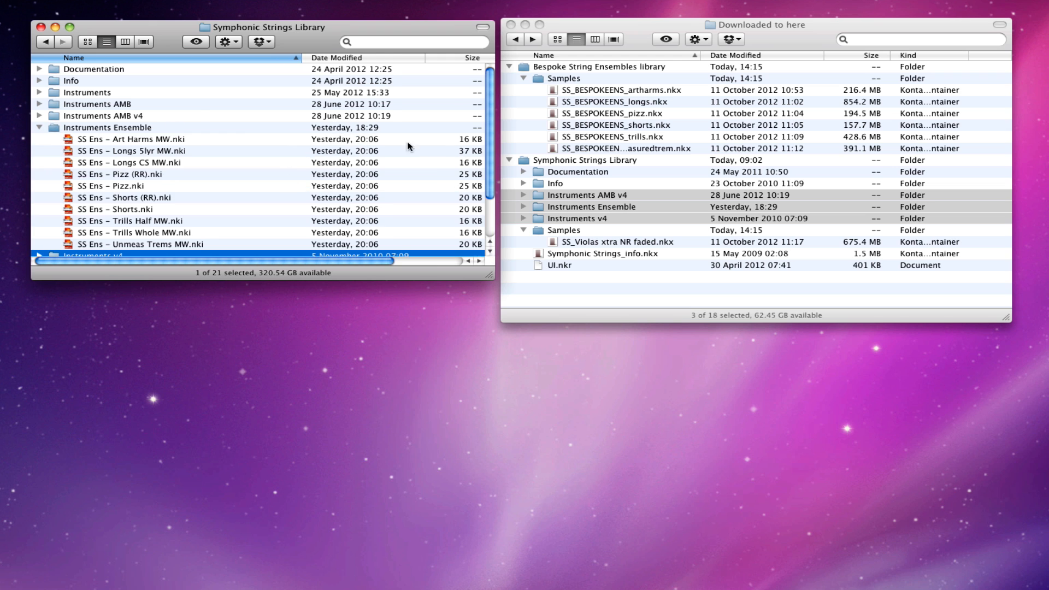
pyautogui.moveTo(491, 148); pyautogui.dragTo(488, 172)
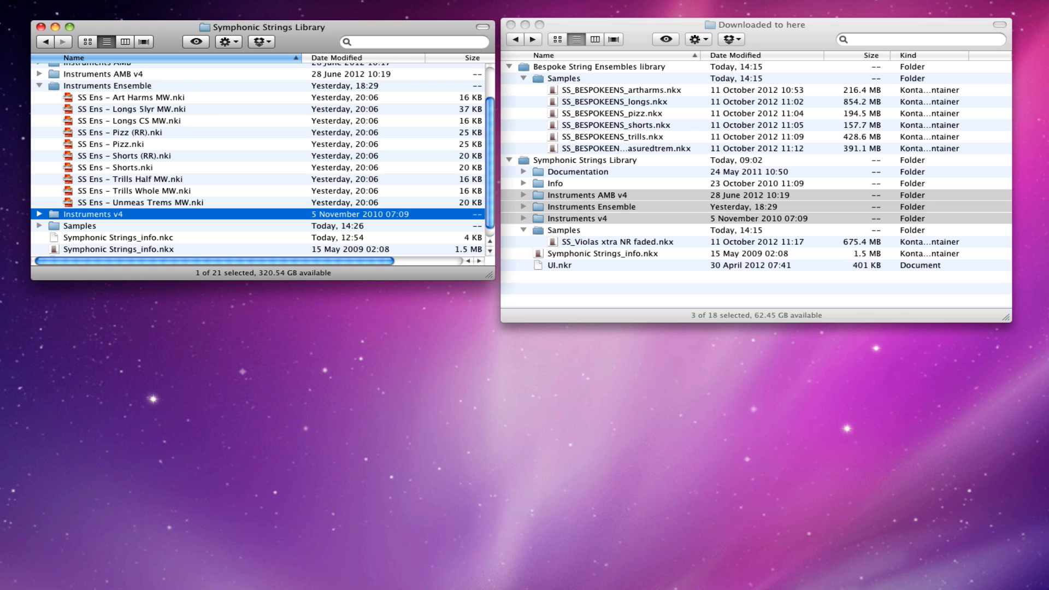
pyautogui.press('super+Tab')
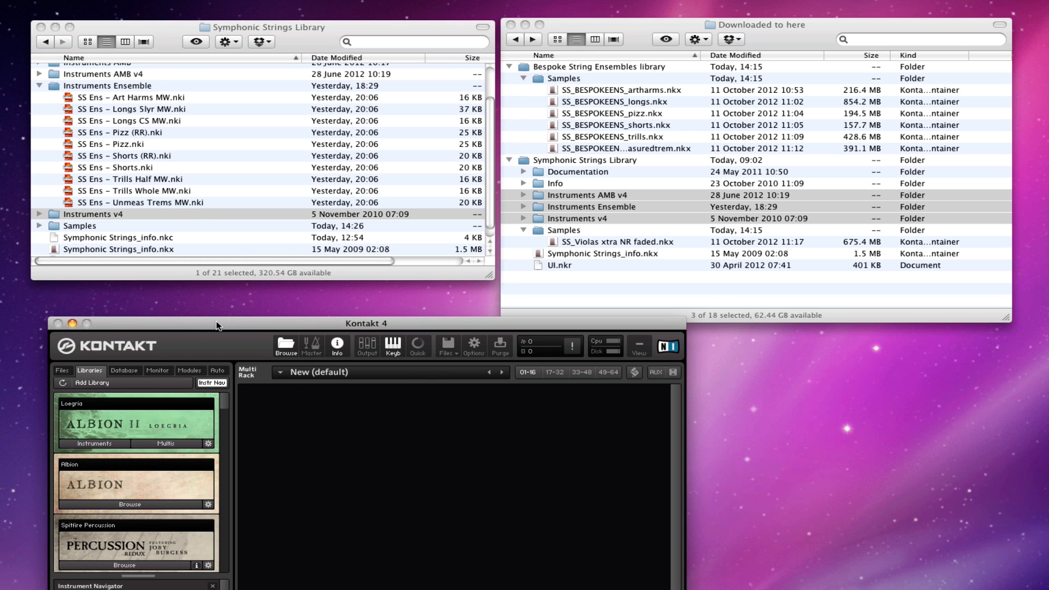
# Step: Browse the Symphonic Strings library in Kontakt 4 and load SS Ens - Longs CS MW.nki
pyautogui.moveTo(217, 325); pyautogui.dragTo(231, 292)
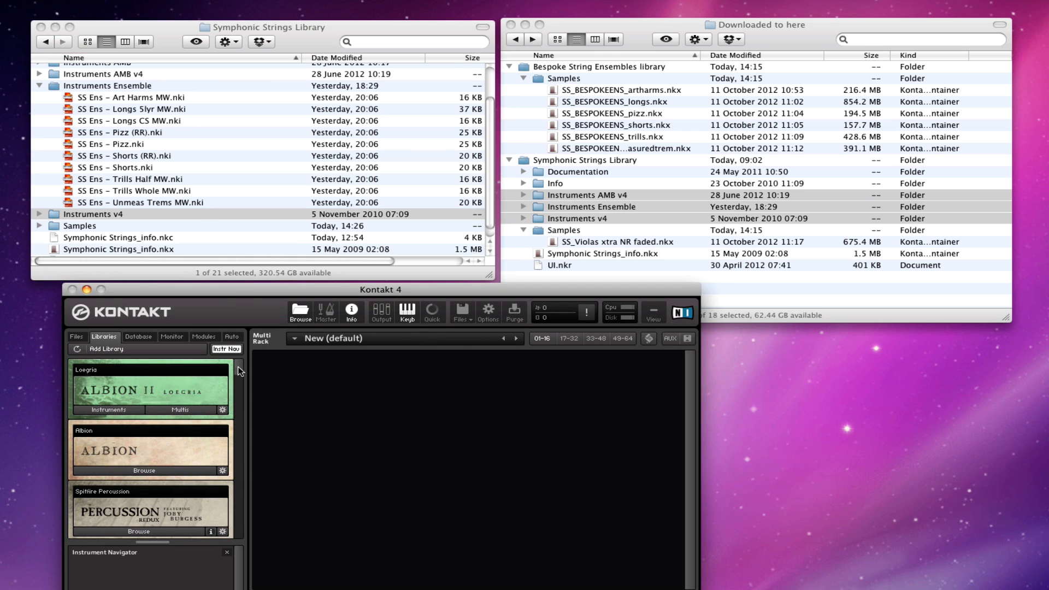
pyautogui.scroll(-5, 241, 371)
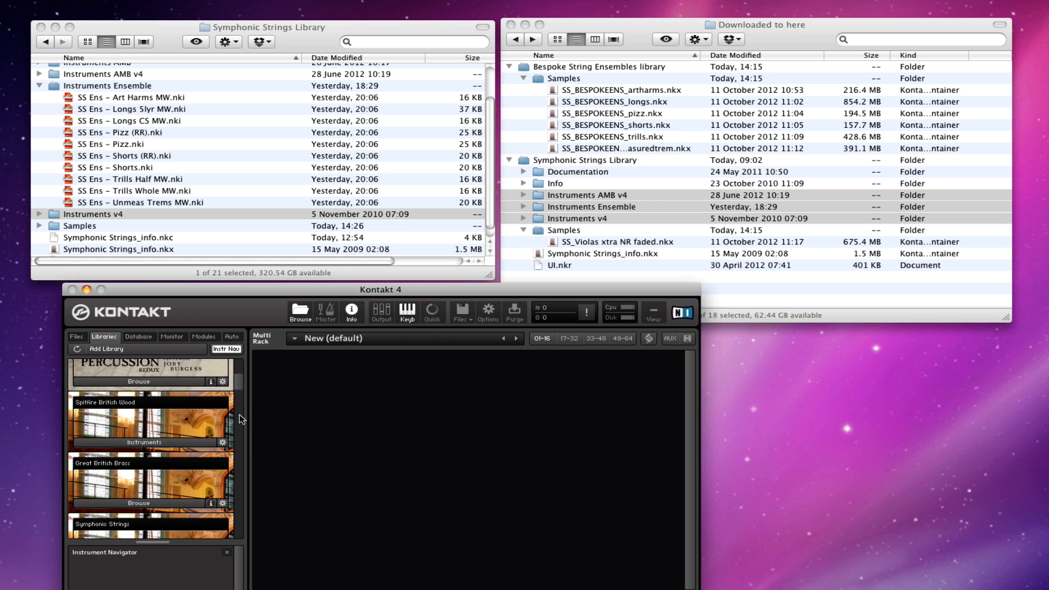
pyautogui.moveTo(237, 386); pyautogui.dragTo(237, 392)
pyautogui.click(140, 503)
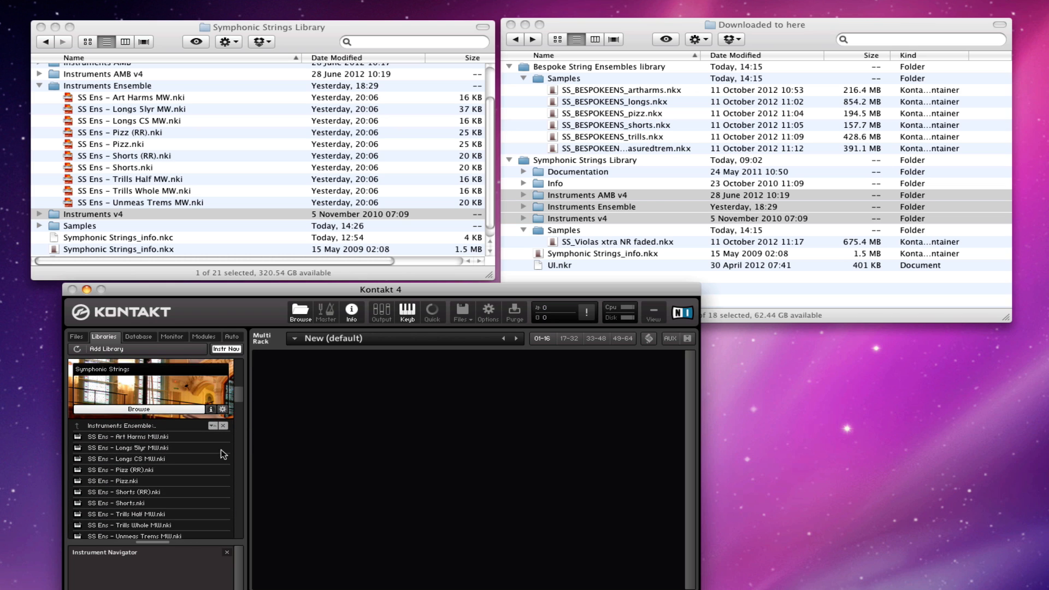
pyautogui.doubleClick(127, 459)
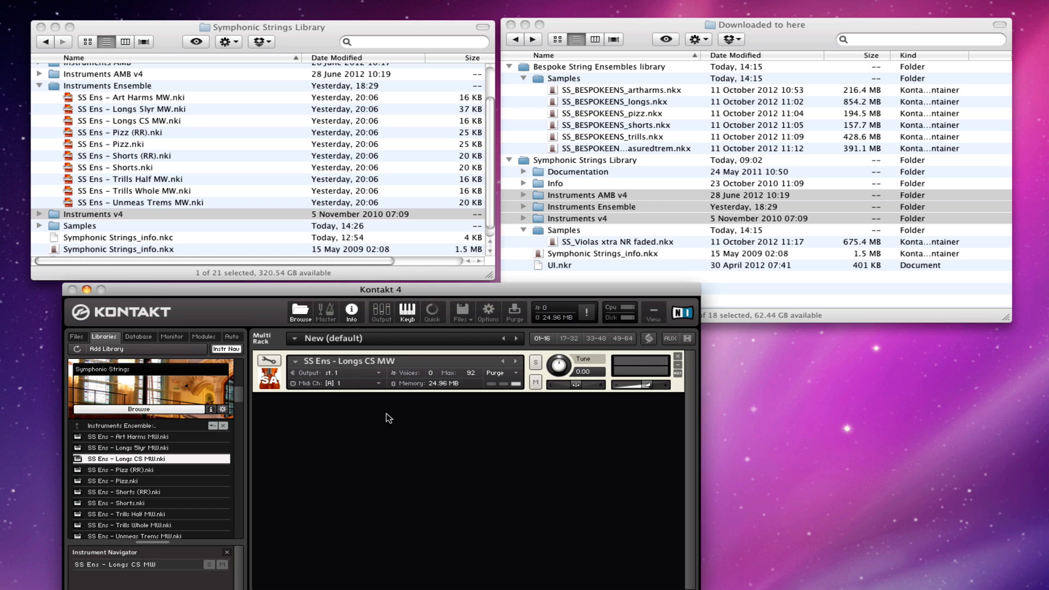
# Step: Open the loaded instrument's editor to adjust its dynamics CC, then hide Kontakt to return to Finder
pyautogui.click(269, 362)
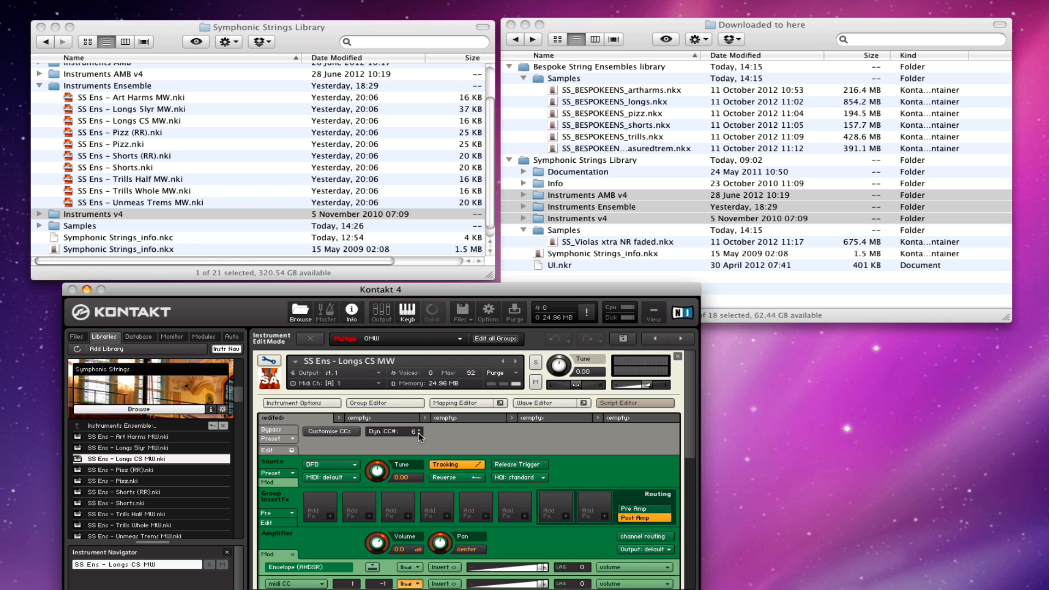
pyautogui.moveTo(418, 429); pyautogui.dragTo(417, 430)
pyautogui.press('super+h')
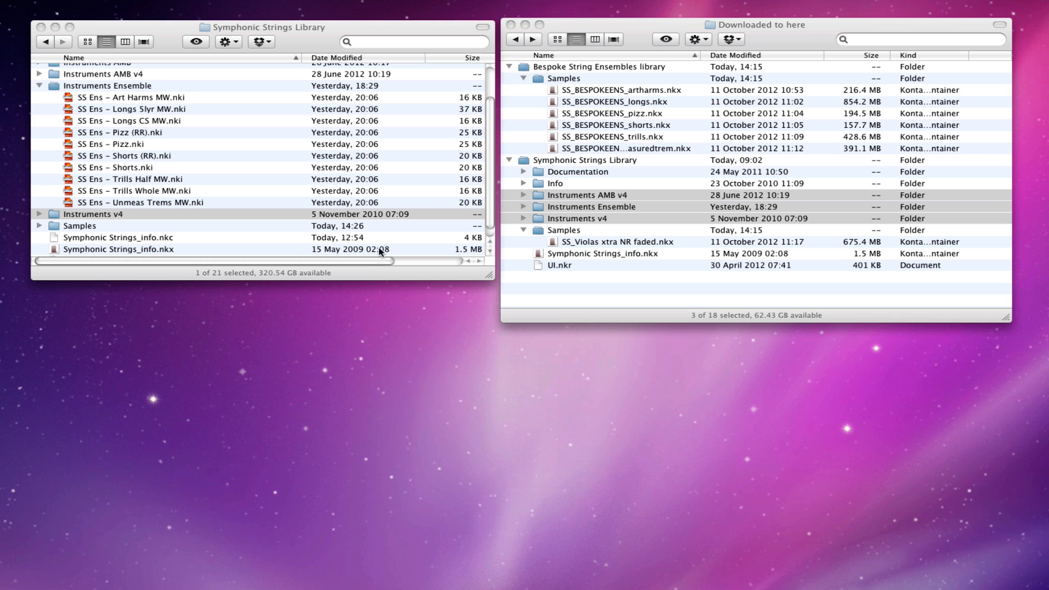
pyautogui.click(40, 83)
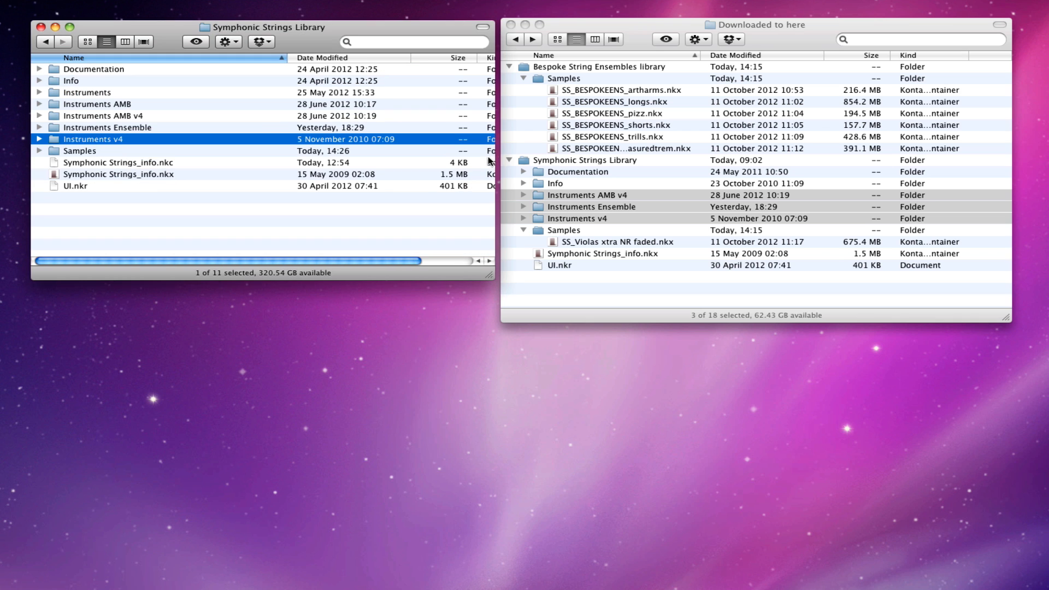